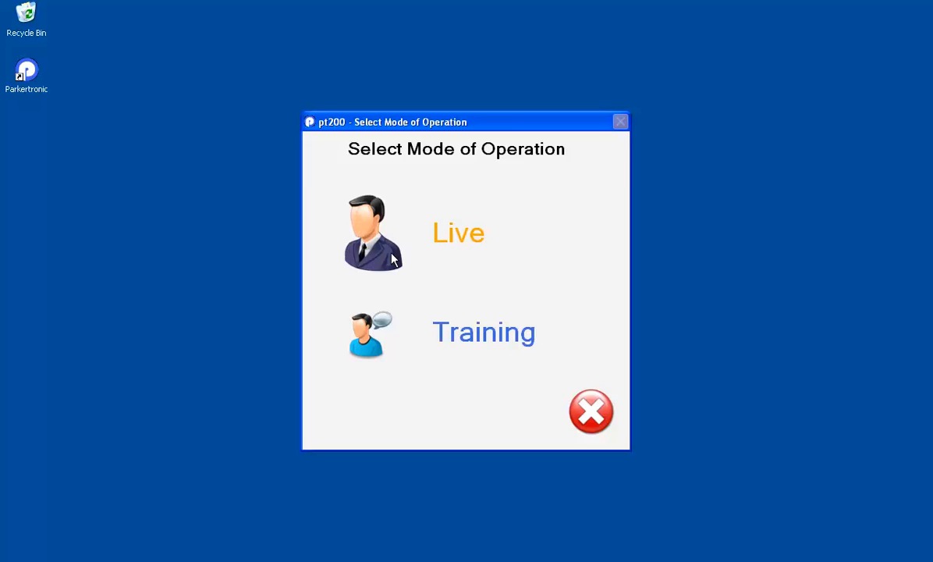
Step: Start in Live mode and log in as admin with the account passcode
click(379, 242)
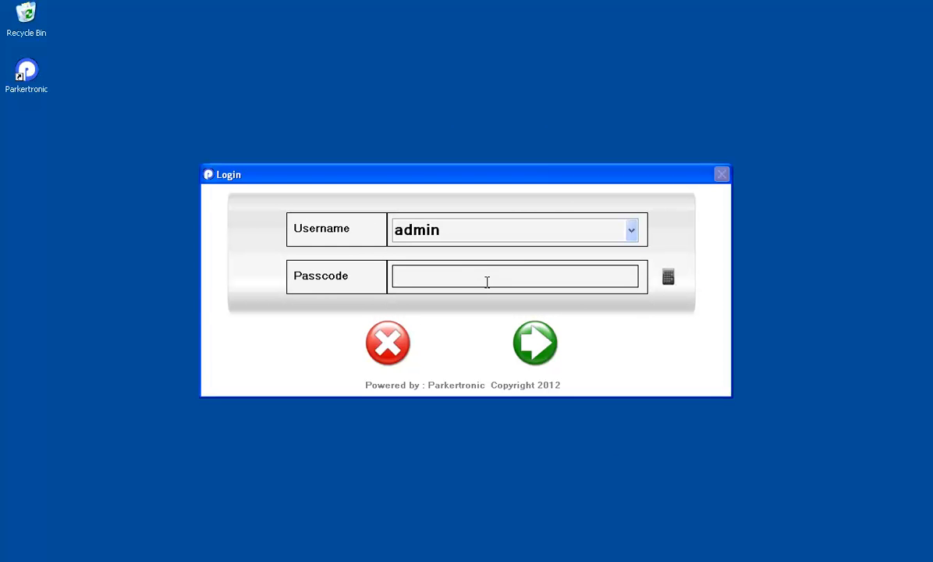
click(633, 231)
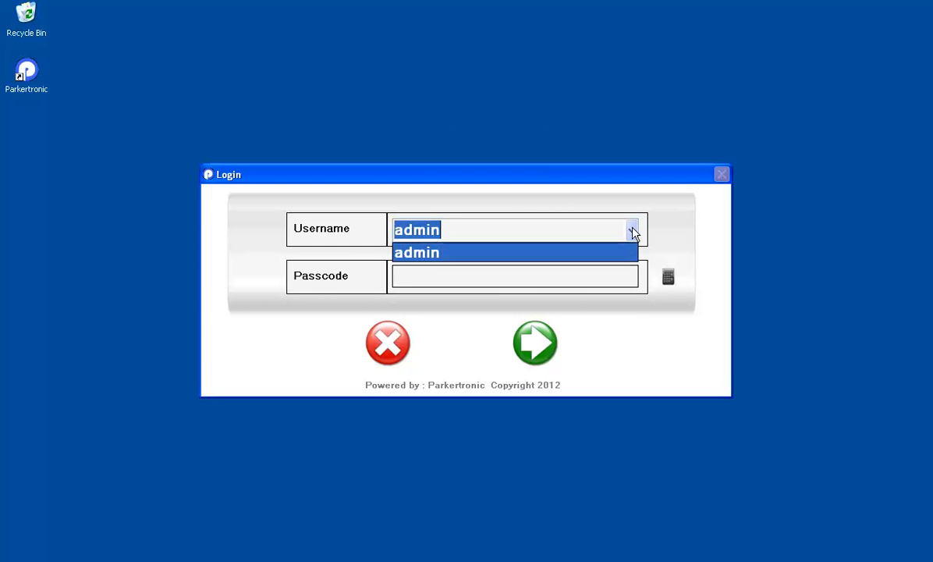
click(633, 231)
click(535, 282)
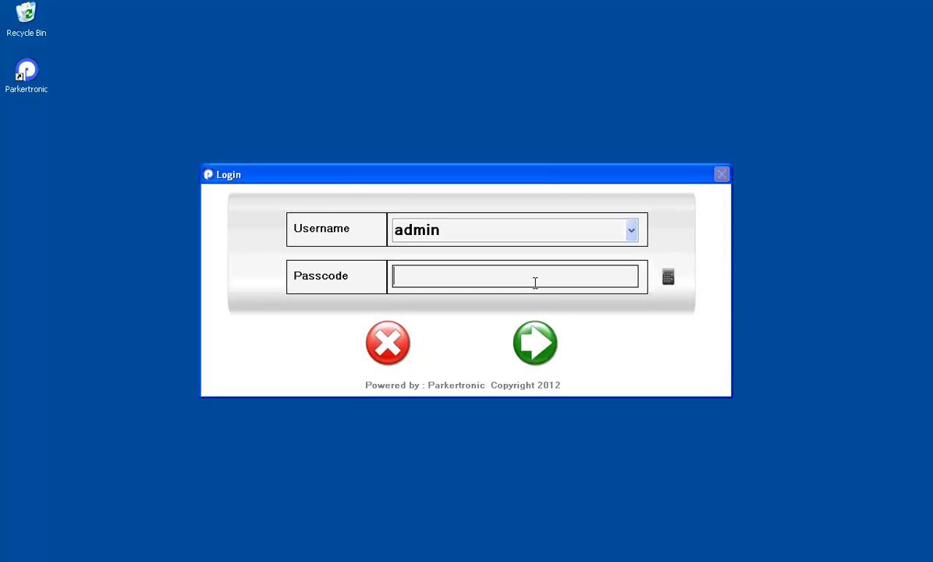
text(****)
click(538, 347)
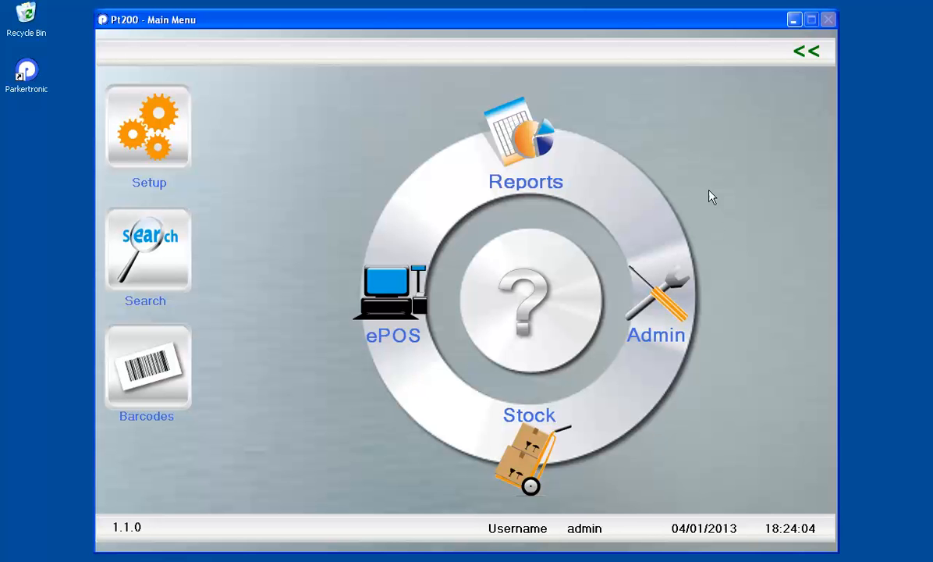
Step: Open the user setup in the admin area and start a new user record
click(661, 302)
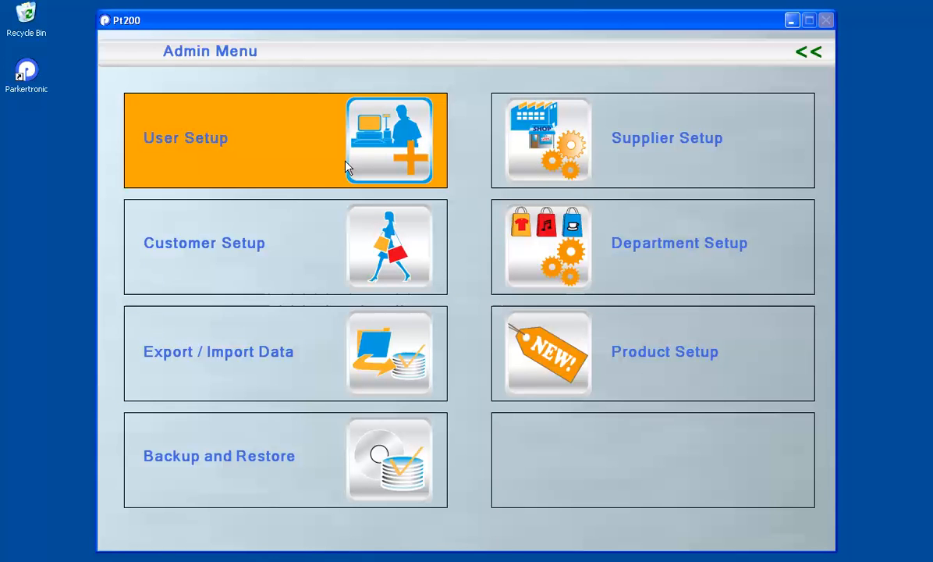
click(282, 150)
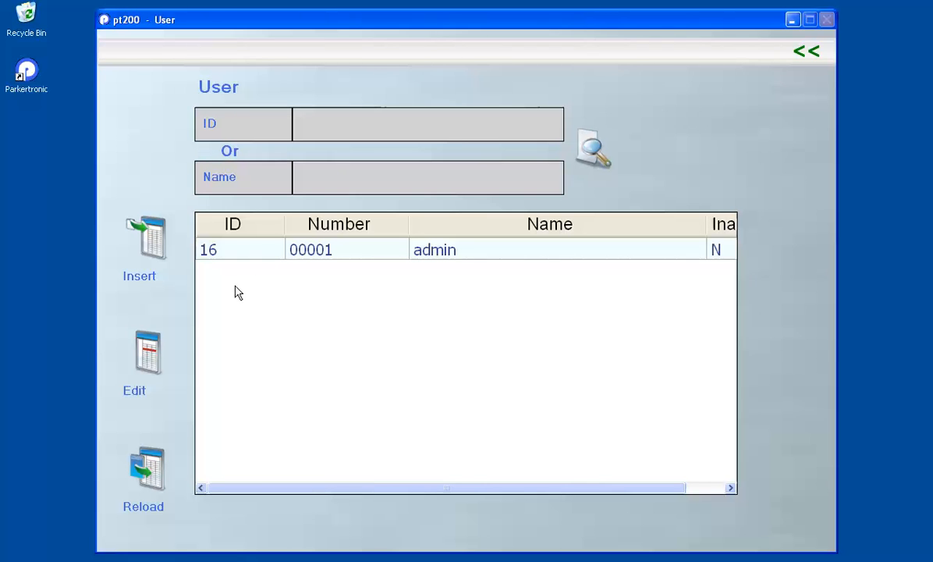
click(151, 245)
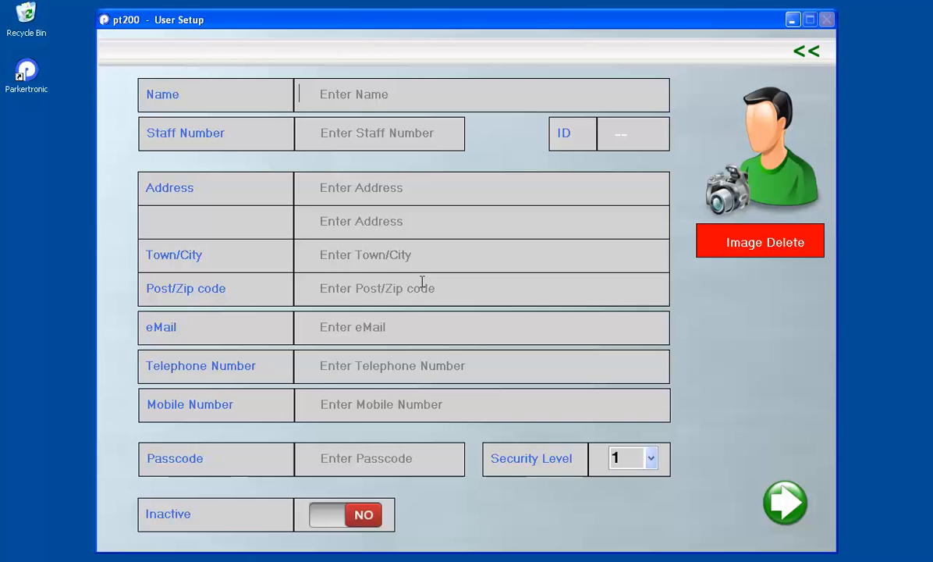
Step: Enter the new user's name and staff number
text(Tom)
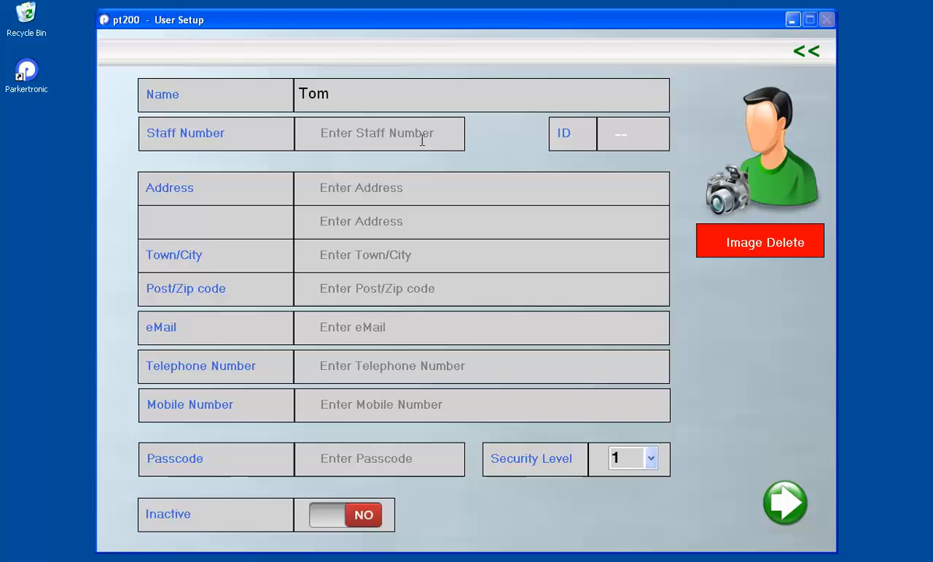
click(421, 140)
text(00002)
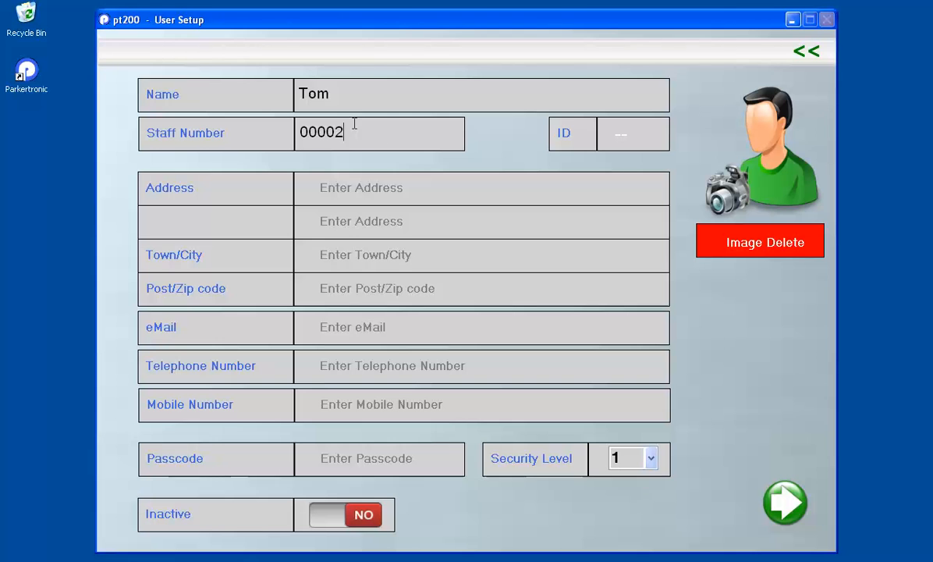
Step: Fill in the first line of the new user's street address
click(373, 187)
text(1 )
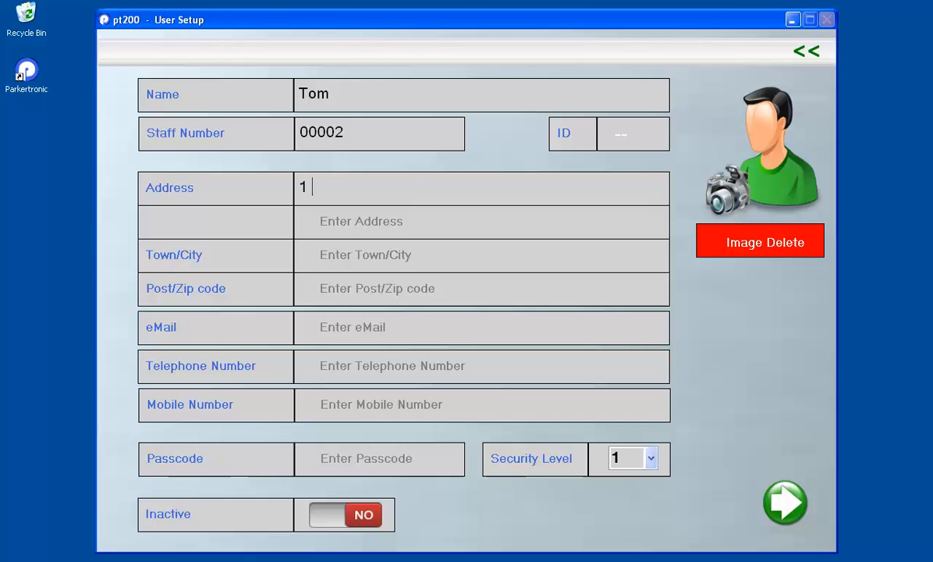
text(Upper Street)
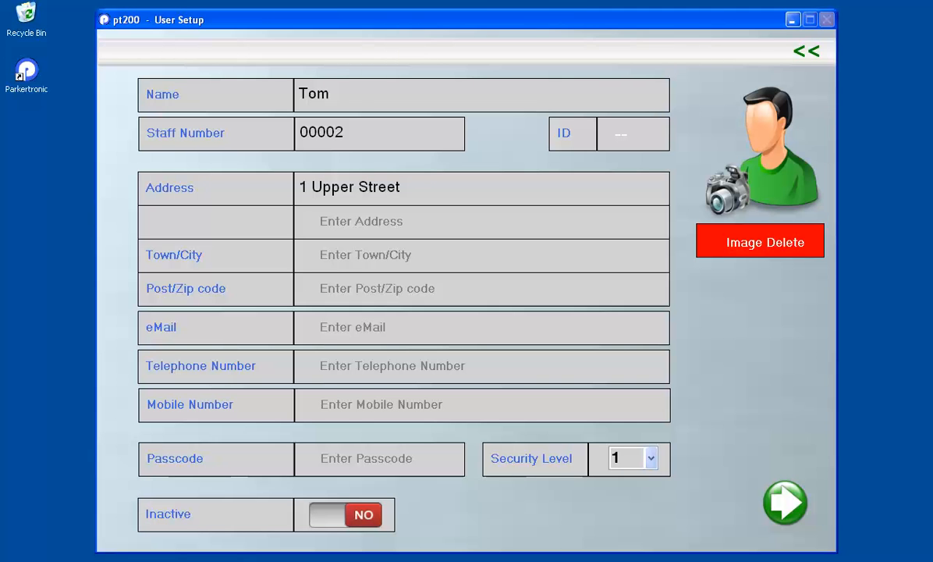
Step: Fill in the new user's town and postcode, leaving the second address line empty
click(410, 217)
click(366, 252)
text(Manch)
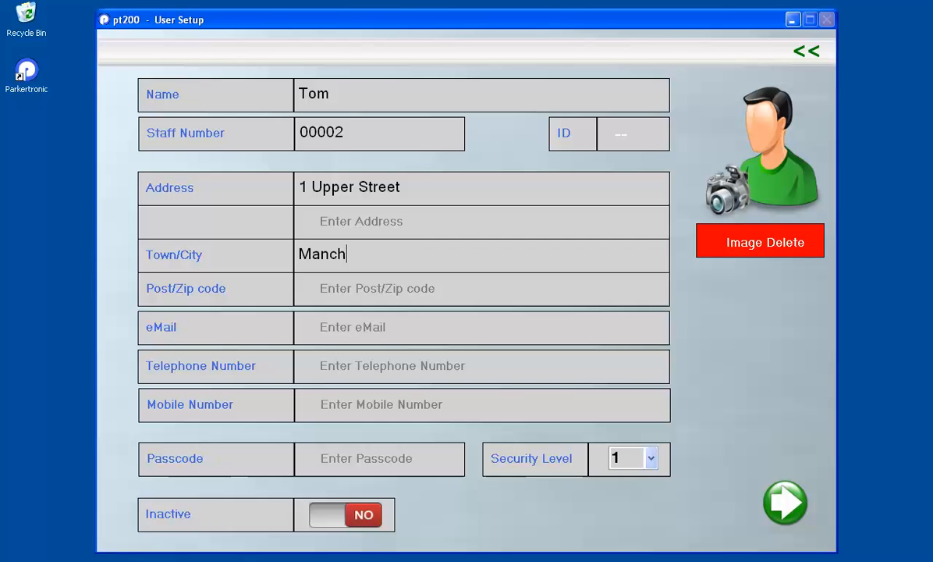
text(esbury)
click(398, 289)
text(MM)
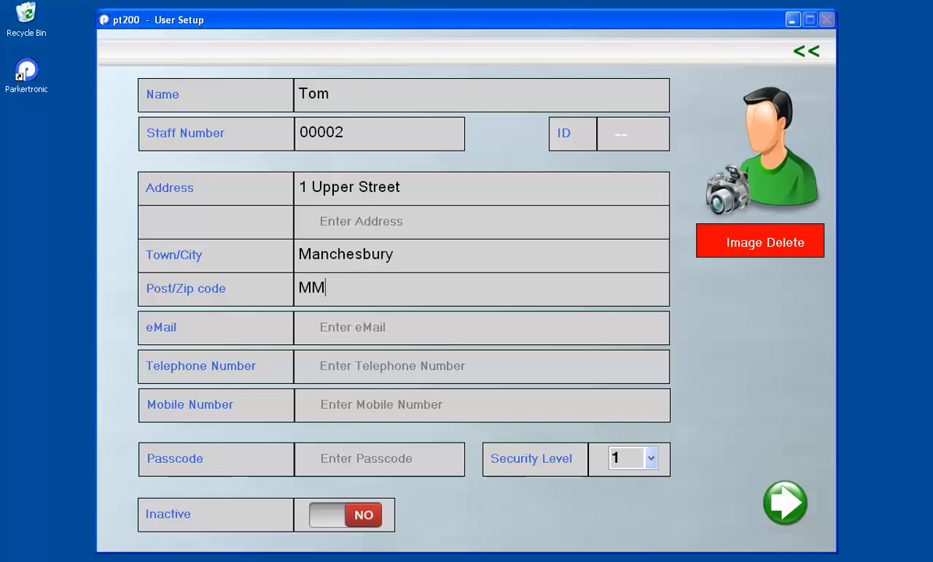
text(998UU)
Step: Leave the e-mail, telephone and mobile fields empty and enter the new user's passcode
click(383, 331)
click(389, 361)
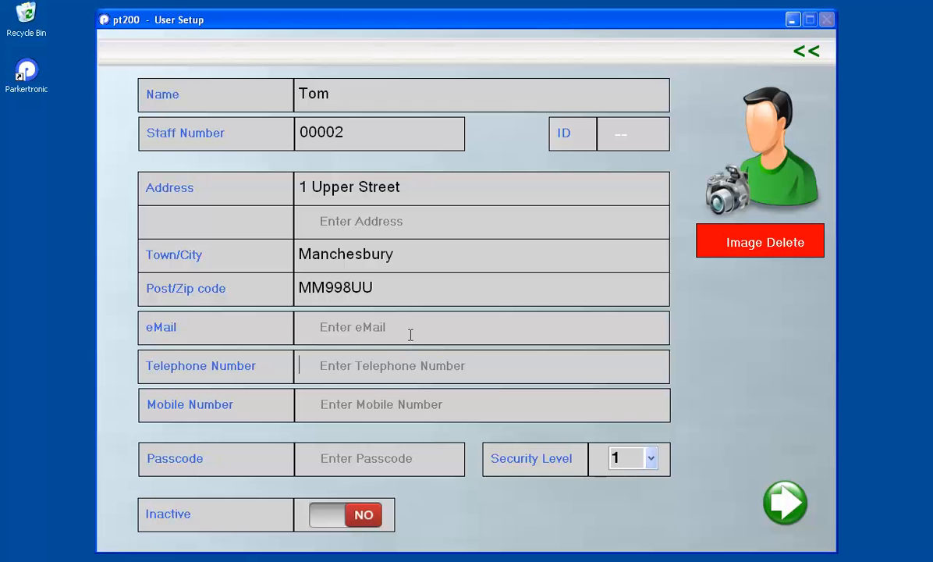
click(366, 397)
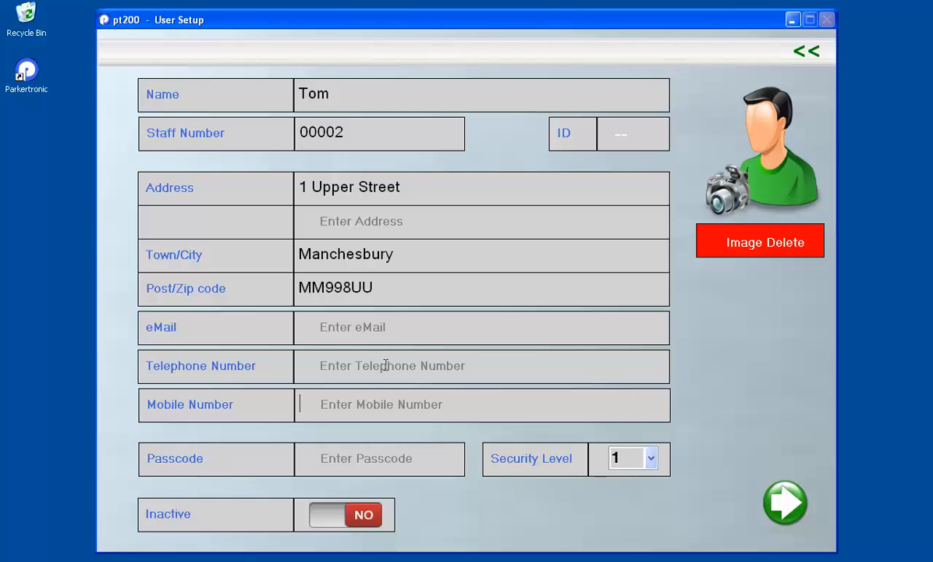
click(393, 451)
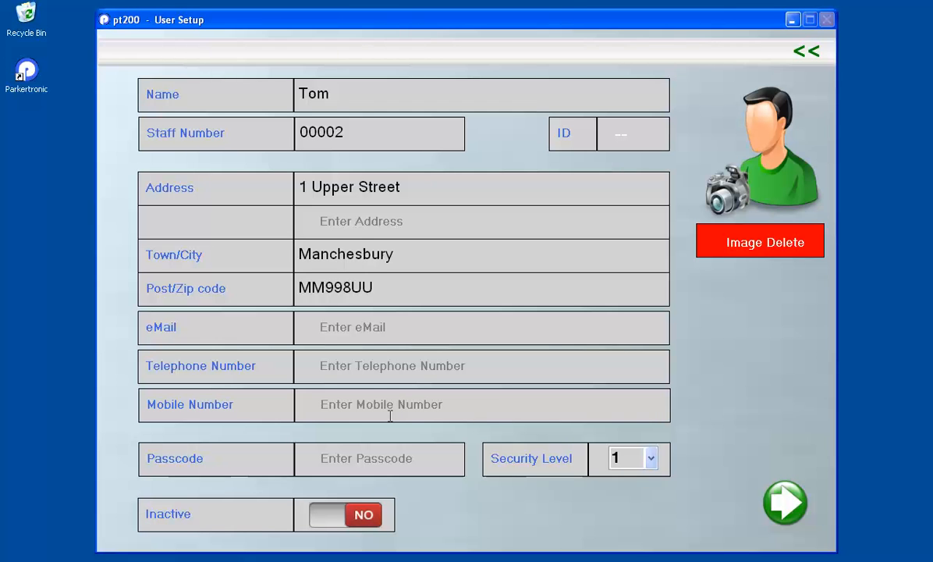
text(1234)
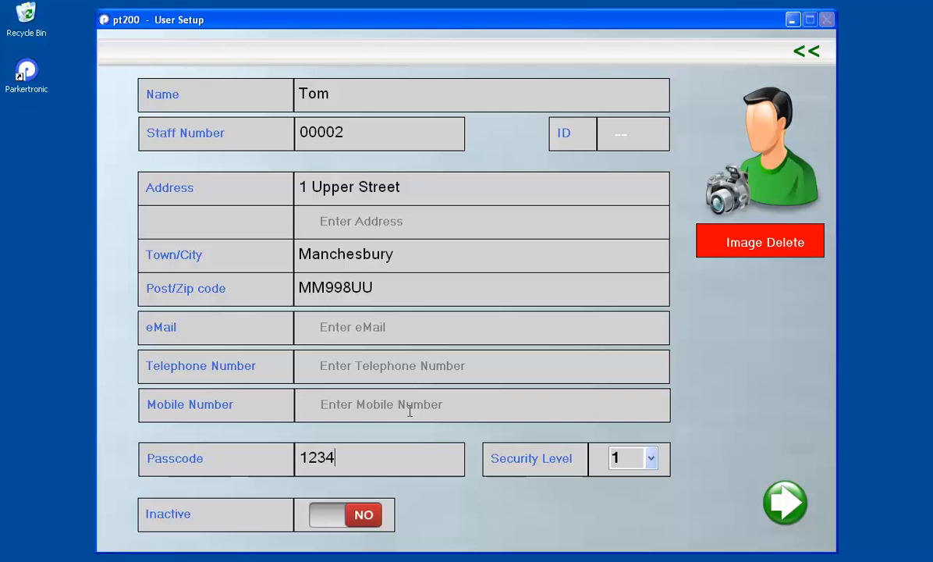
Step: Try the different security levels for the new user and set the level to 3
click(652, 463)
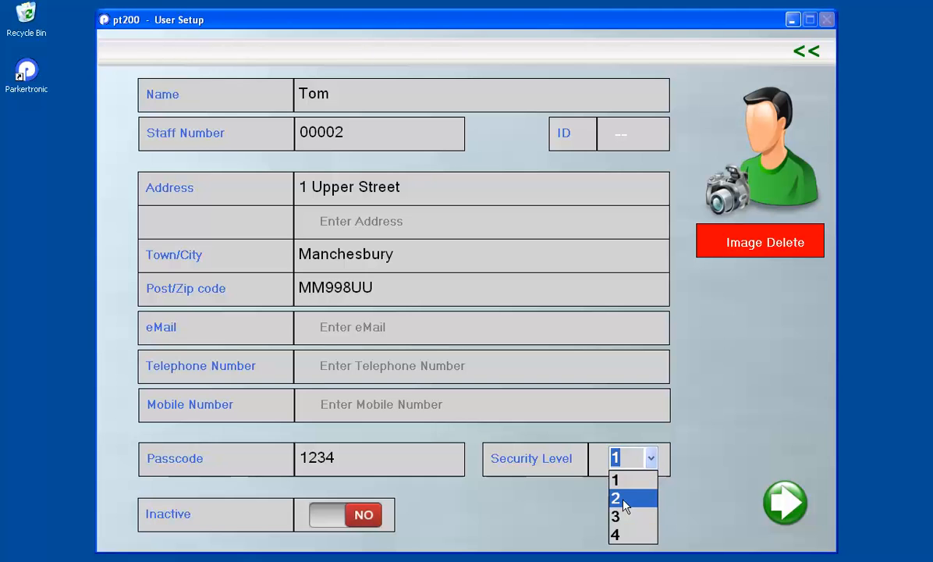
click(620, 481)
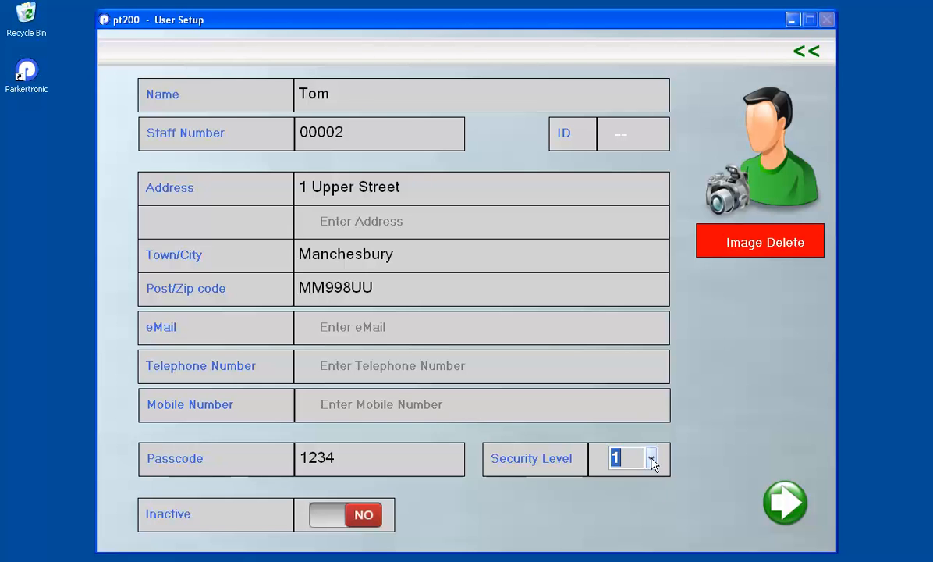
click(652, 460)
click(619, 536)
click(652, 461)
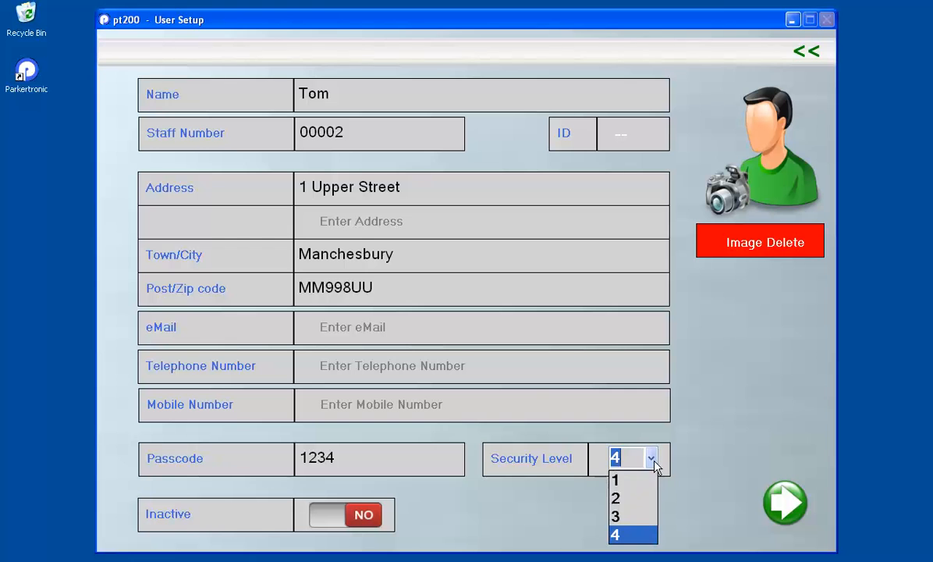
click(617, 499)
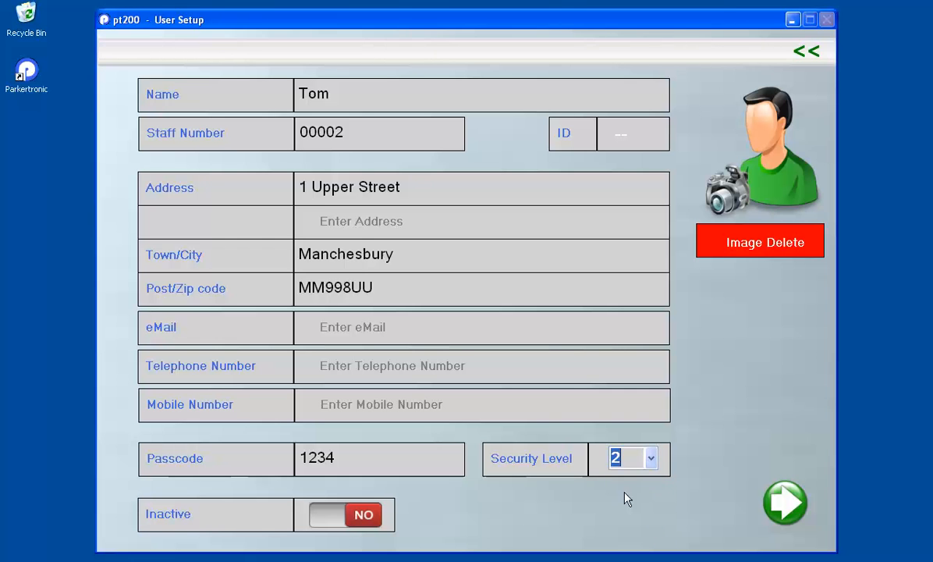
click(652, 461)
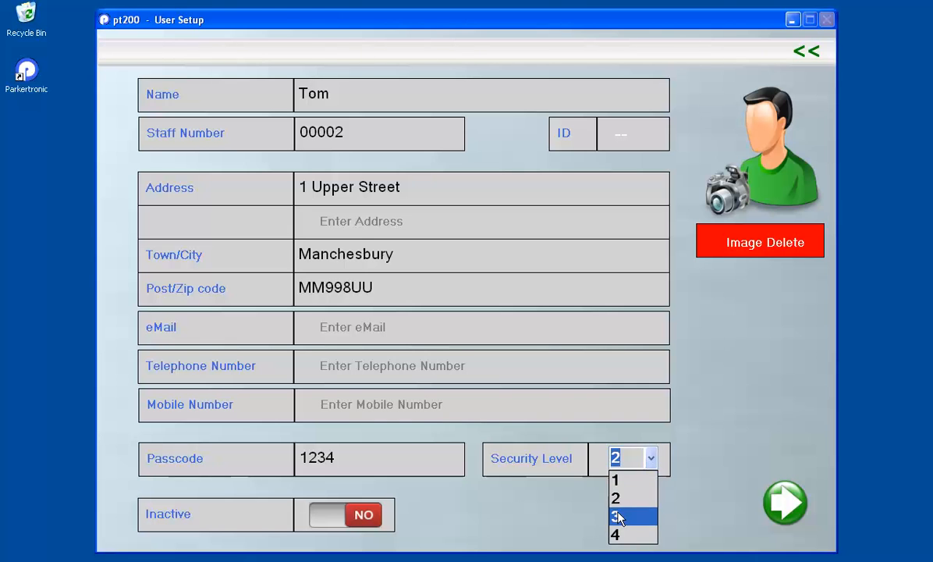
click(612, 516)
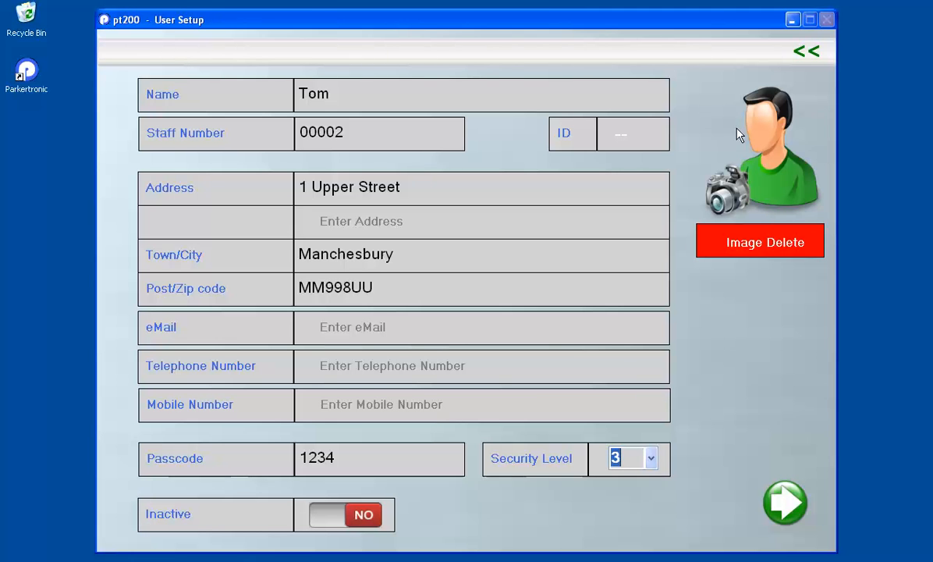
Step: Load the Sunset picture from the Sample Pictures folder as the user's image
click(763, 164)
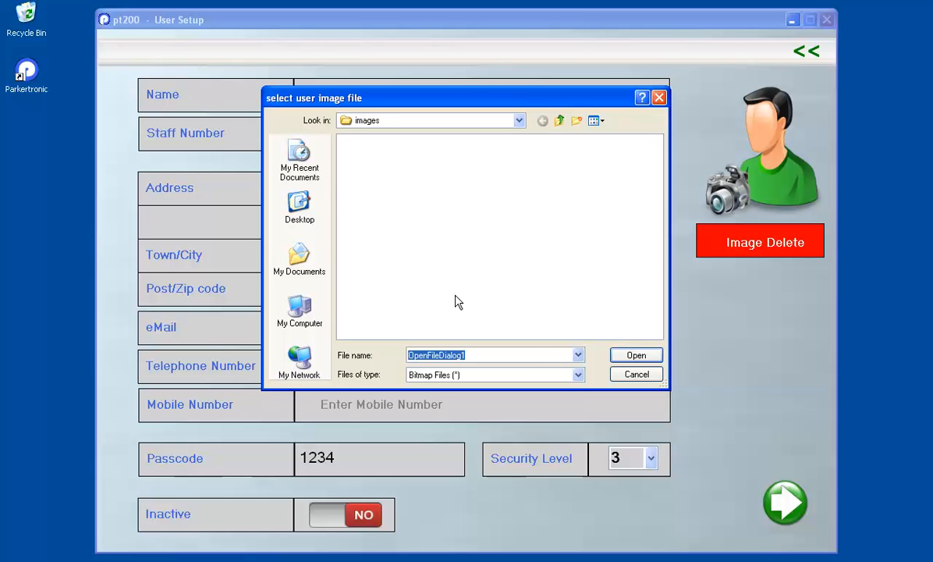
click(304, 259)
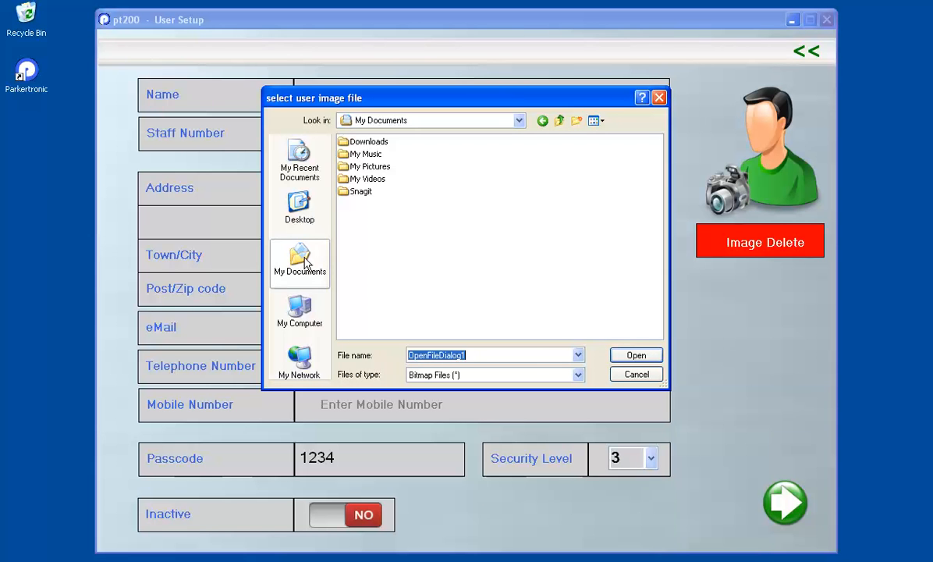
double_click(366, 167)
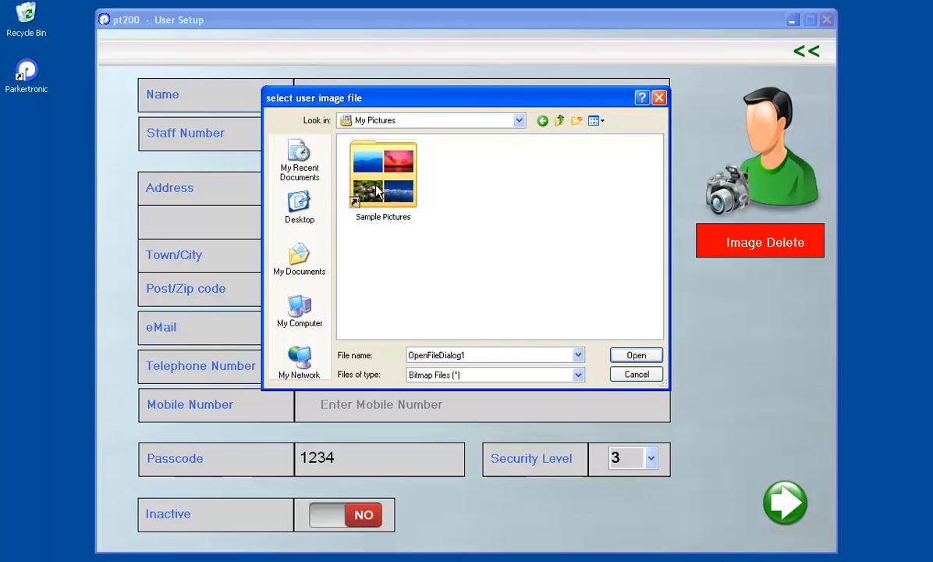
double_click(371, 173)
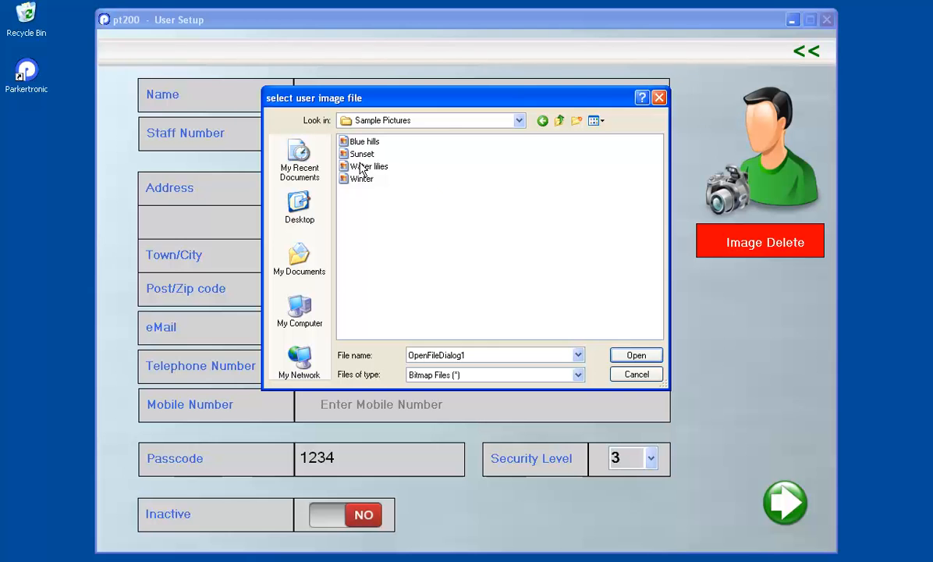
click(362, 153)
click(624, 361)
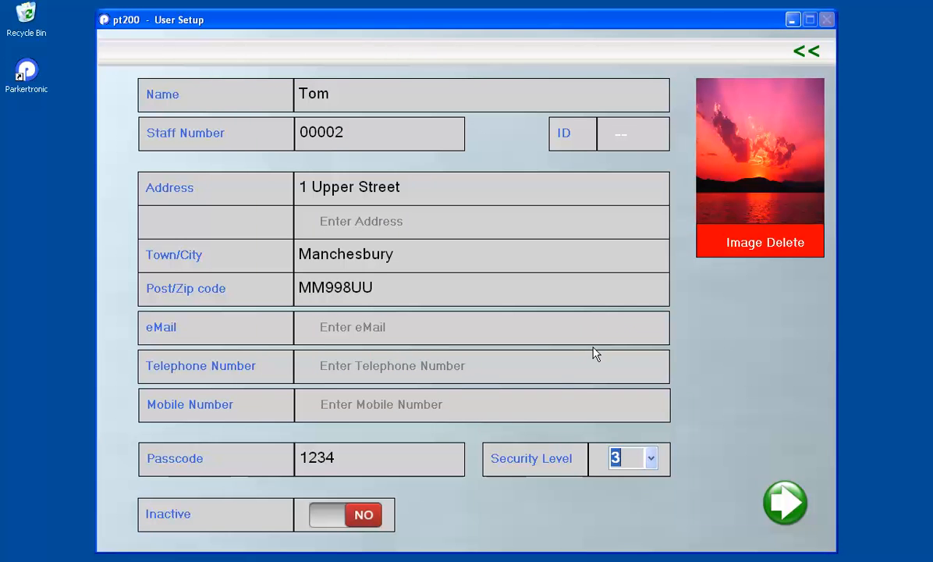
Step: Delete the user's image and save the new user record
click(763, 243)
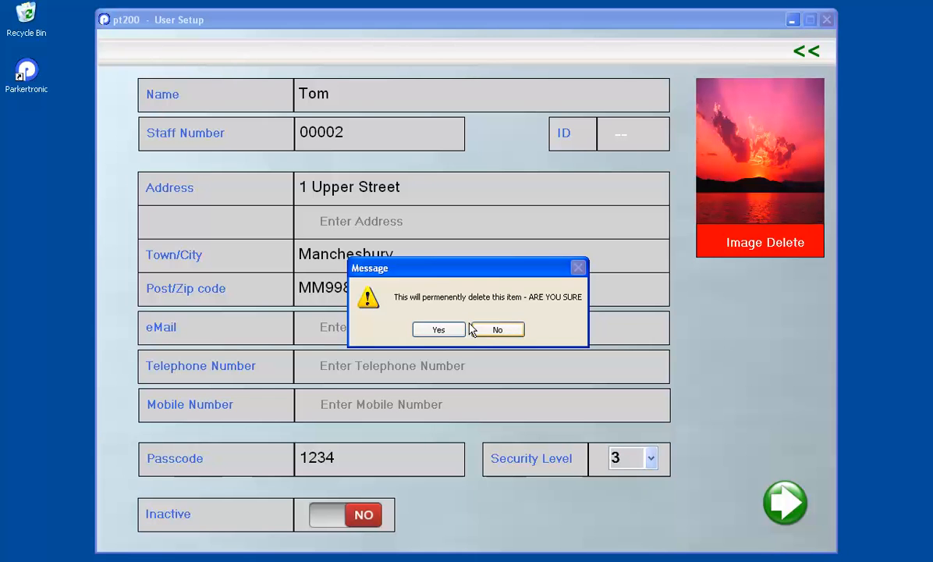
click(438, 330)
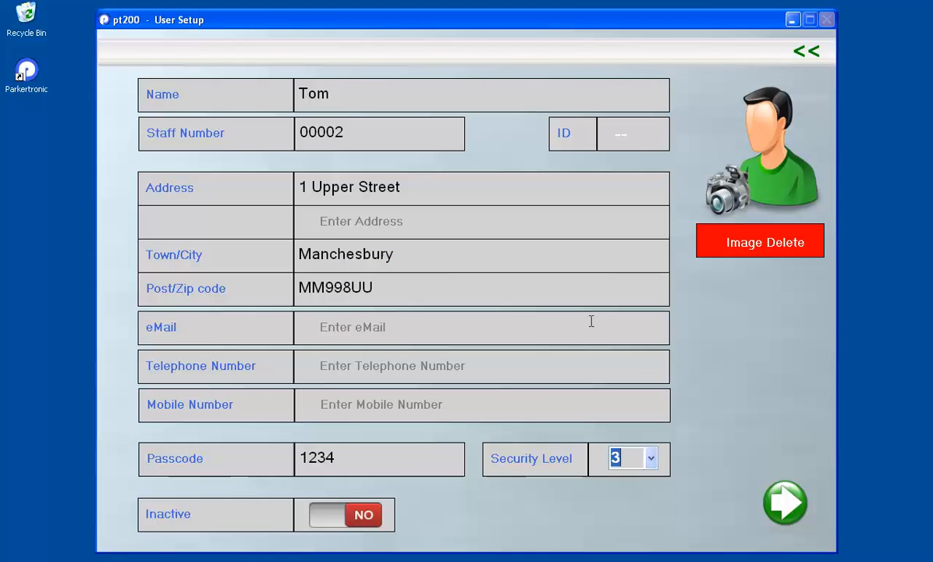
click(786, 510)
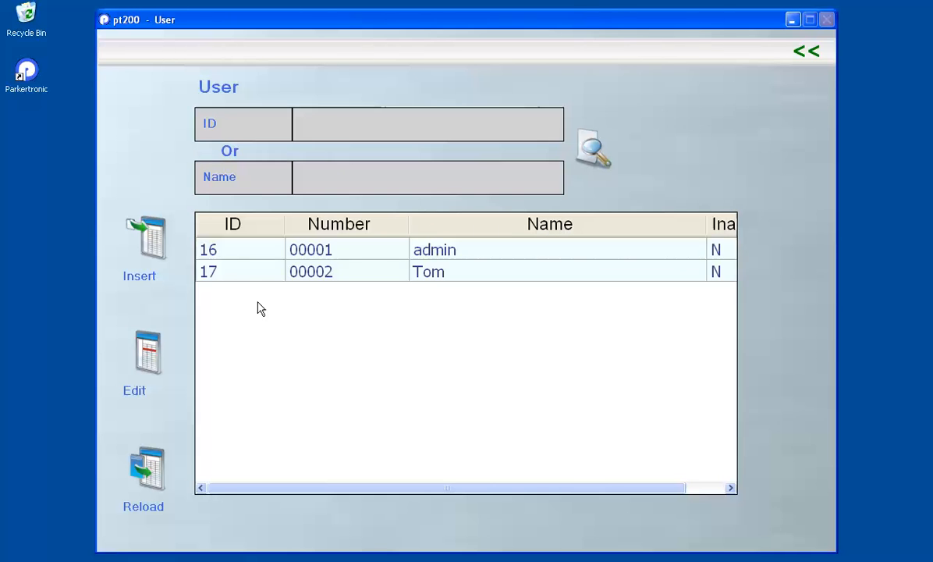
Step: Open the newly added user's record for editing, review its details and return to the user list
click(243, 270)
click(415, 272)
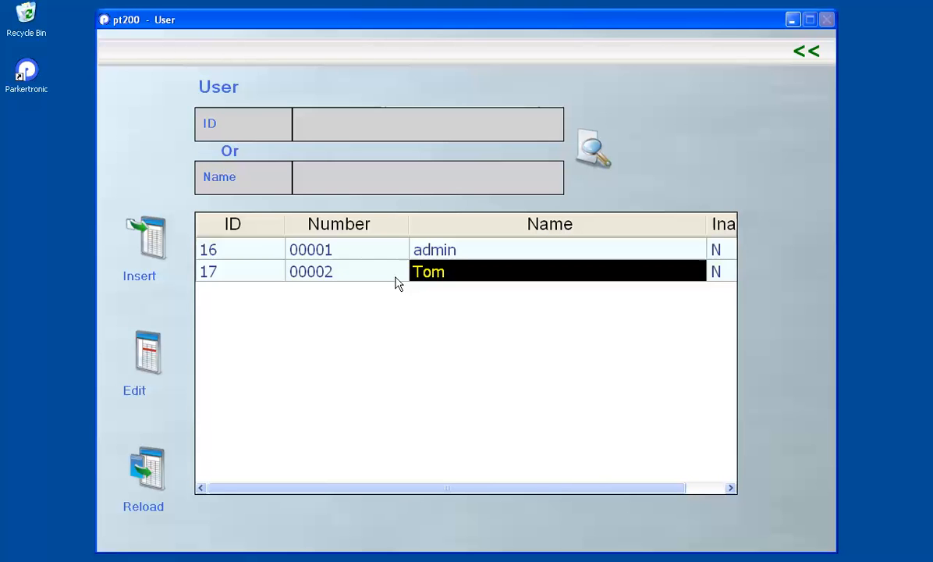
click(308, 273)
click(261, 271)
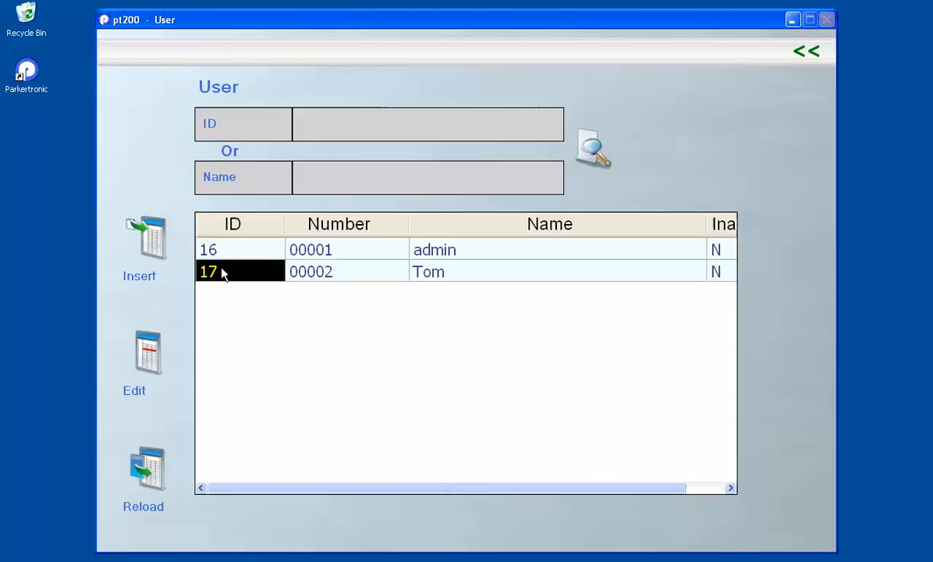
click(242, 253)
click(220, 270)
click(149, 363)
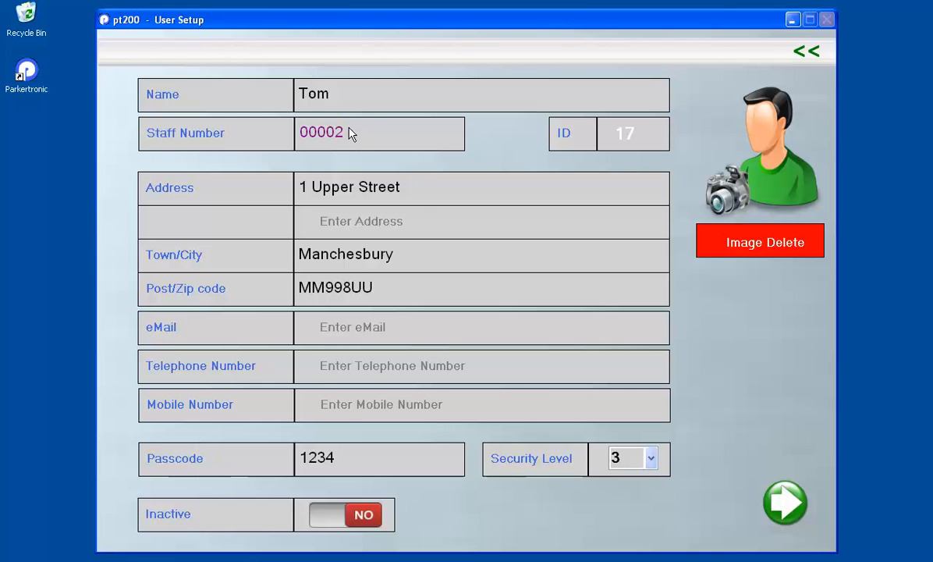
click(806, 54)
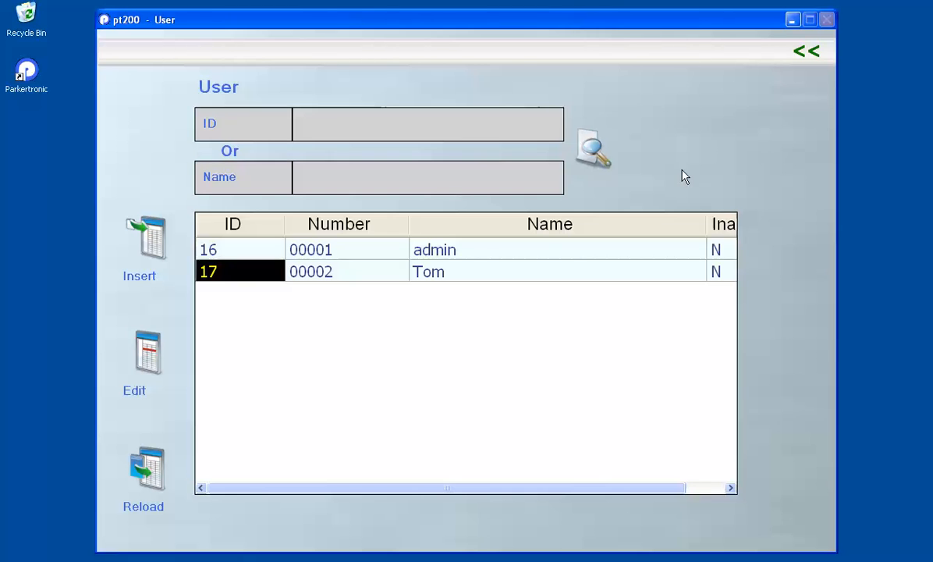
click(339, 124)
click(223, 258)
click(218, 270)
click(242, 259)
click(310, 177)
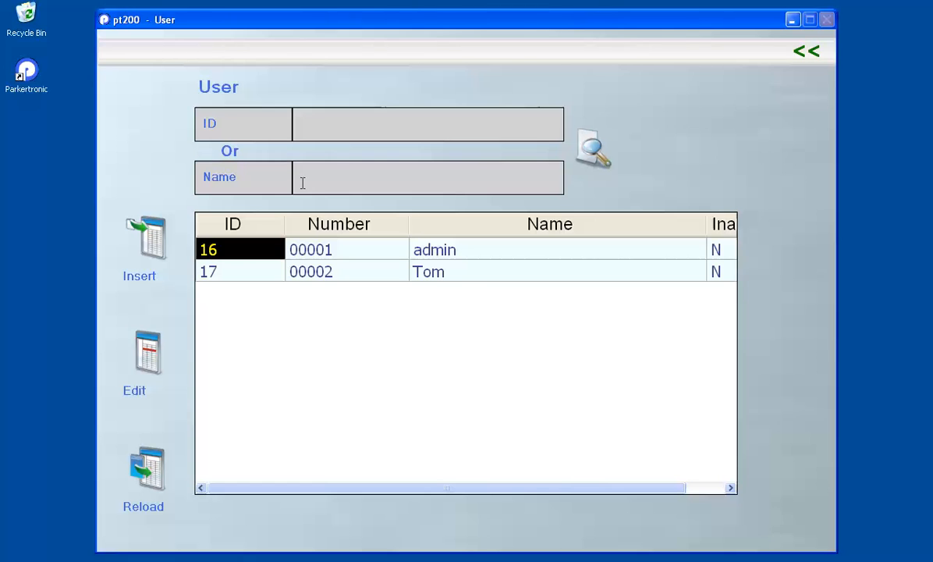
Step: Search the user list for ID 17
click(333, 129)
text(17)
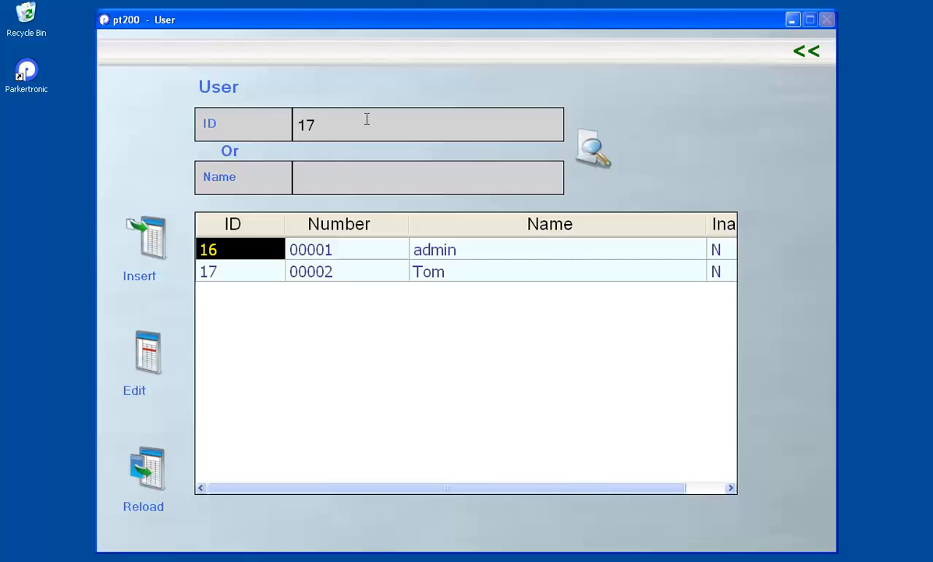
click(594, 153)
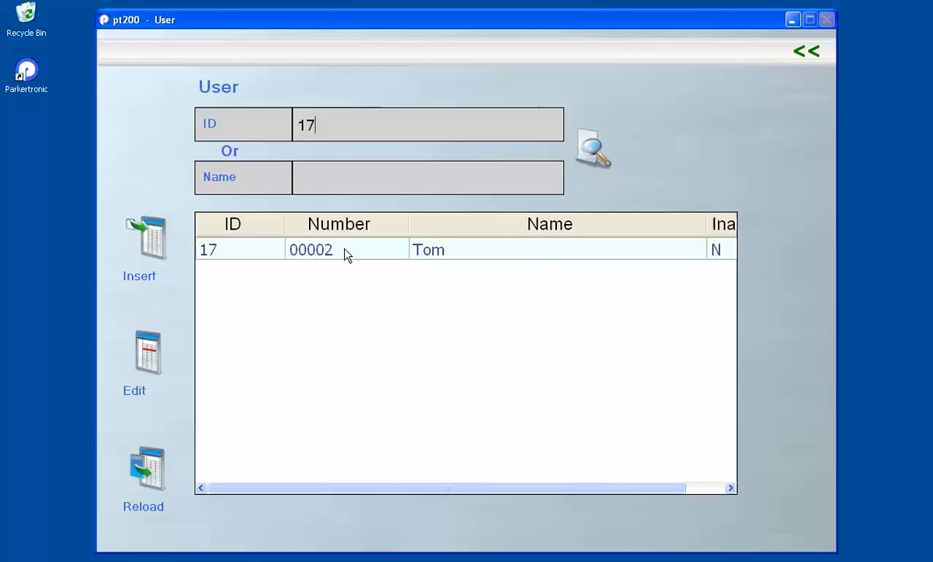
Step: Search the user list by the name "adm", and reload the full list
click(312, 178)
text(adm)
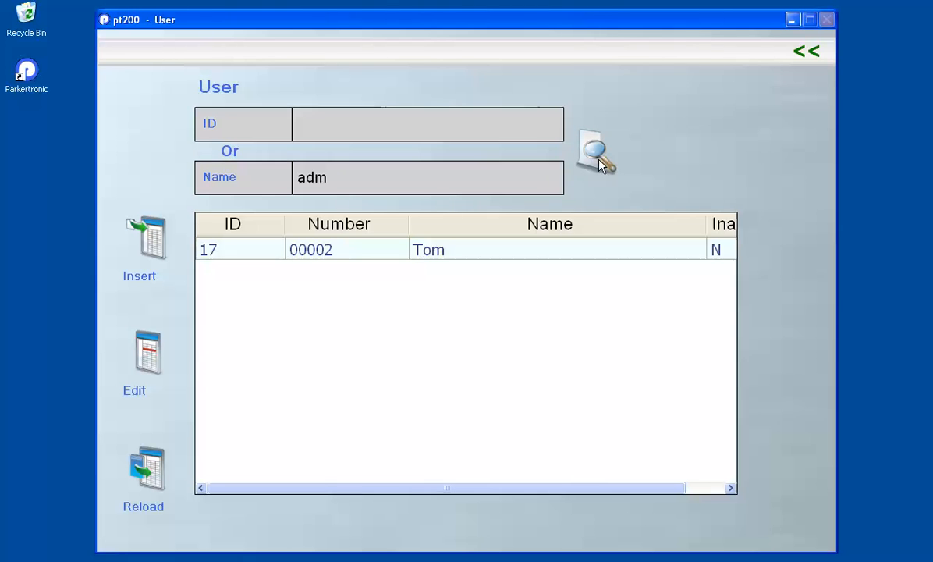
click(560, 148)
click(156, 472)
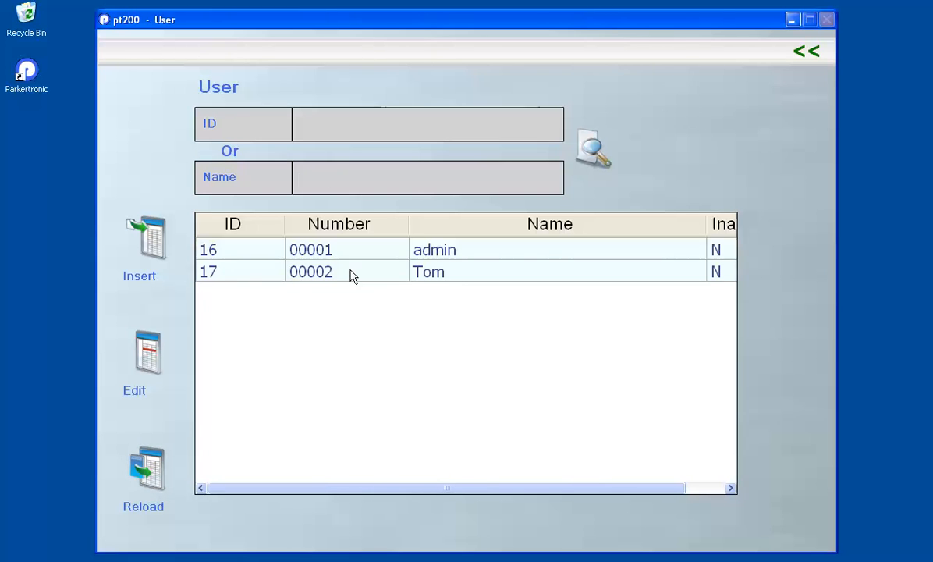